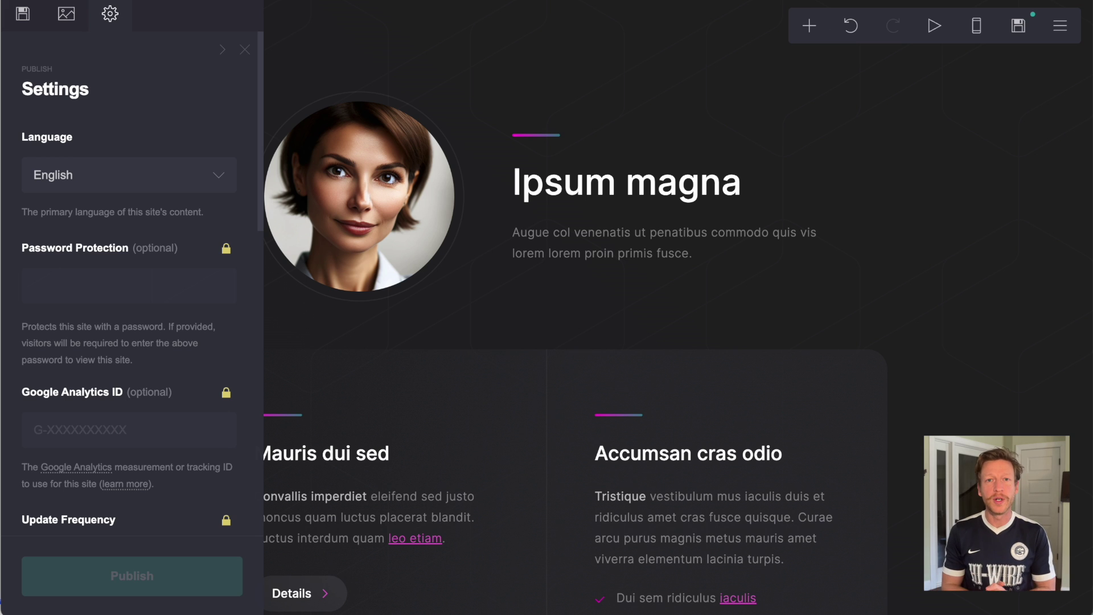
left_click(693, 221)
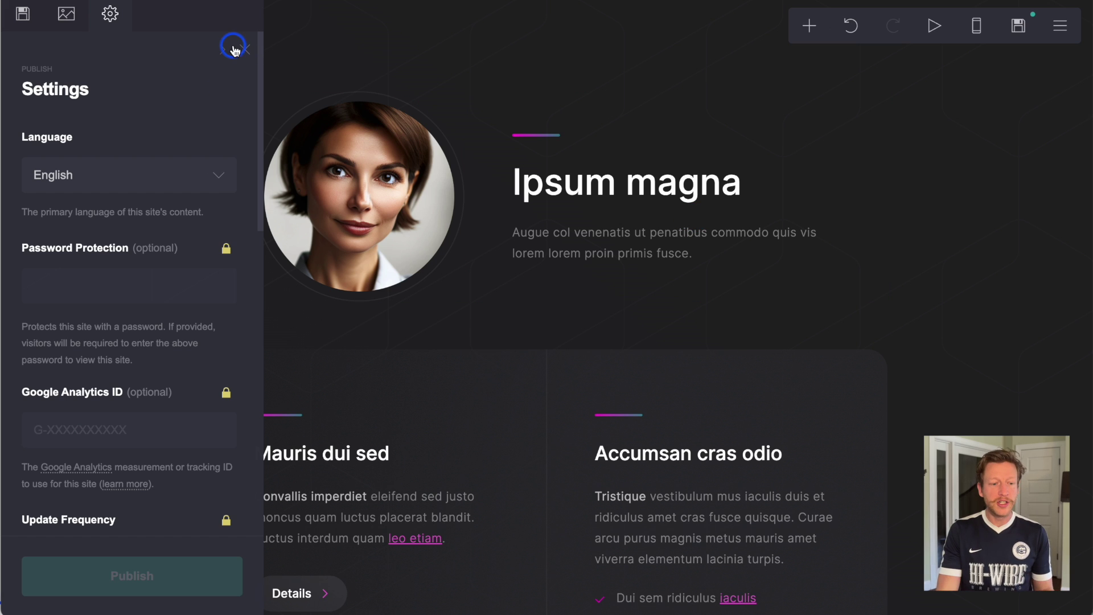
left_click(1015, 27)
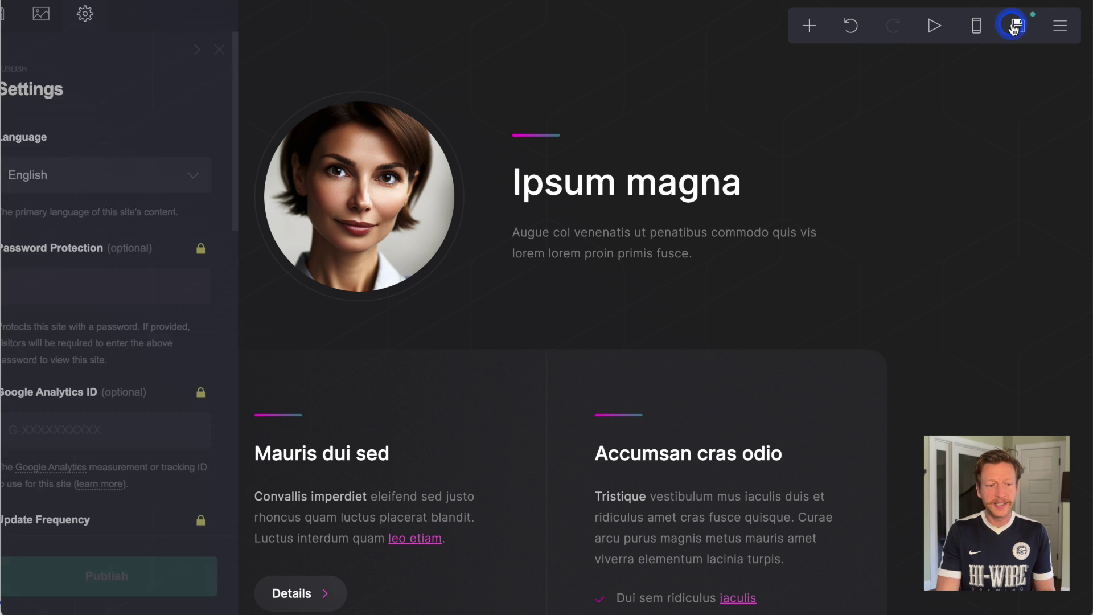
left_click(112, 16)
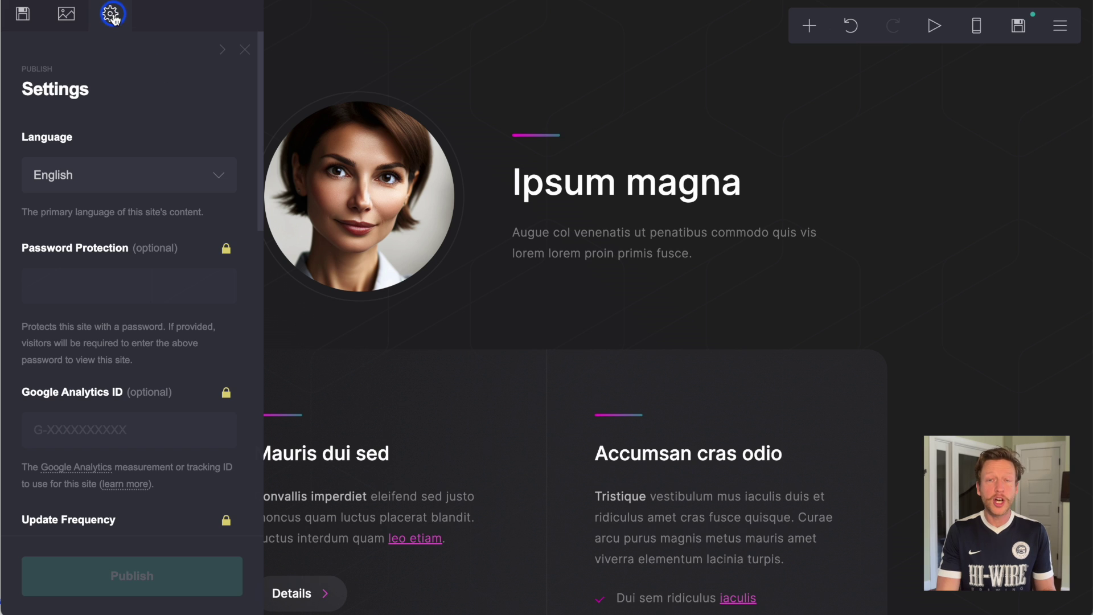
left_click(149, 372)
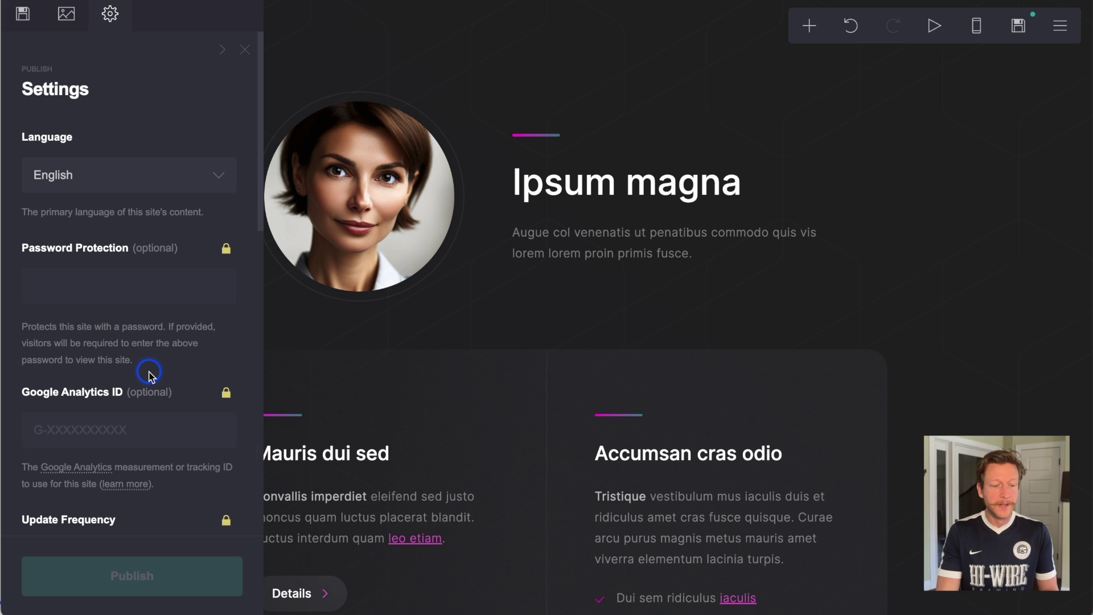
scroll(148, 373, "down", 1)
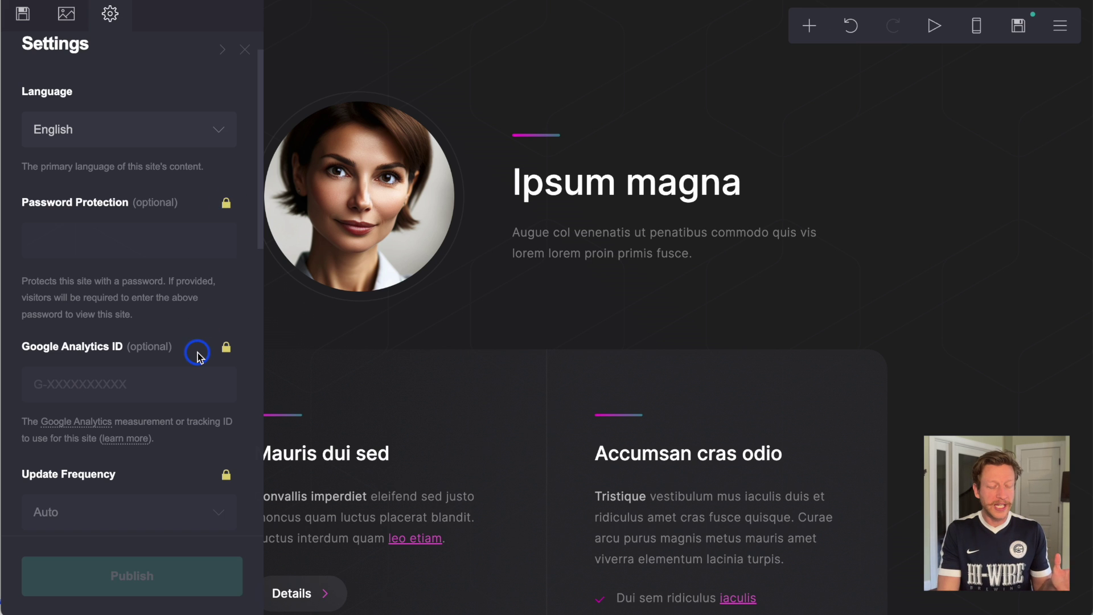
- Scroll the Settings panel down to the Meta Tags section to reach its documentation link
scroll(195, 353, "down", 3)
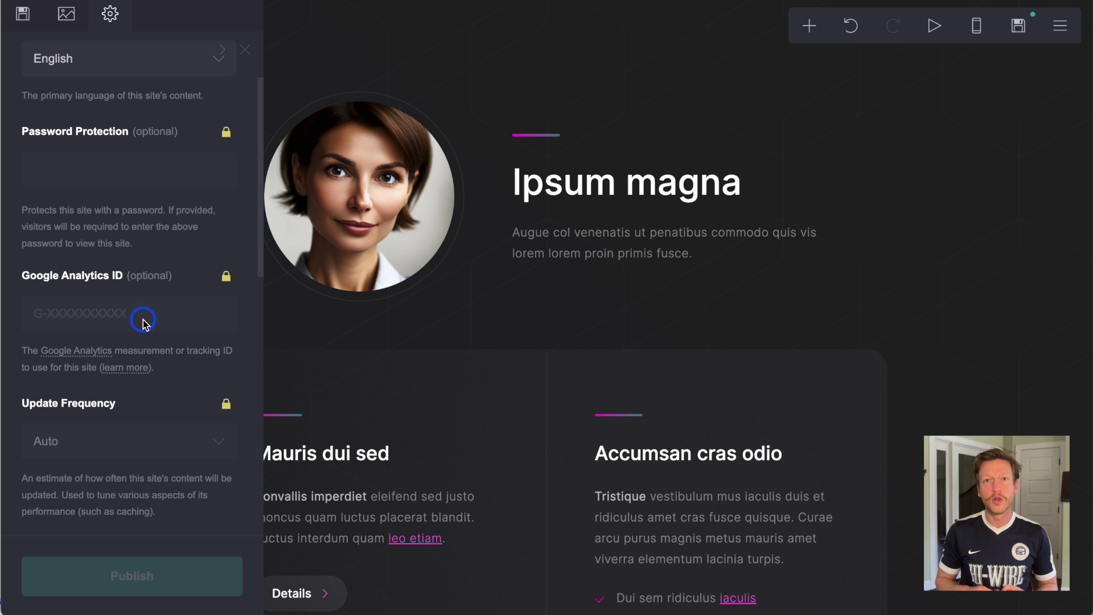
scroll(142, 321, "down", 10)
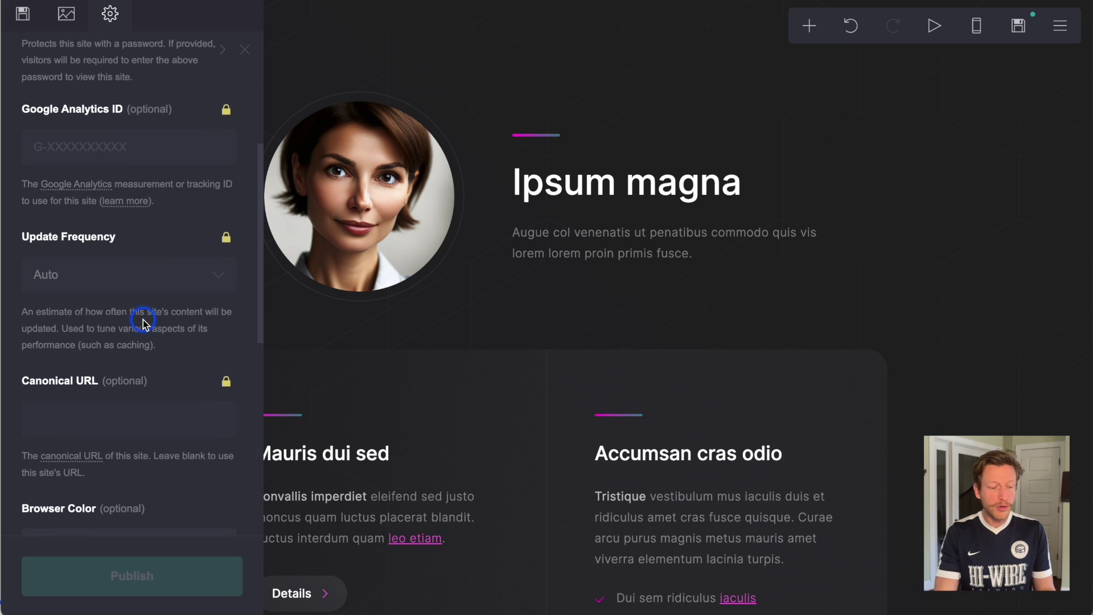
scroll(142, 321, "down", 2)
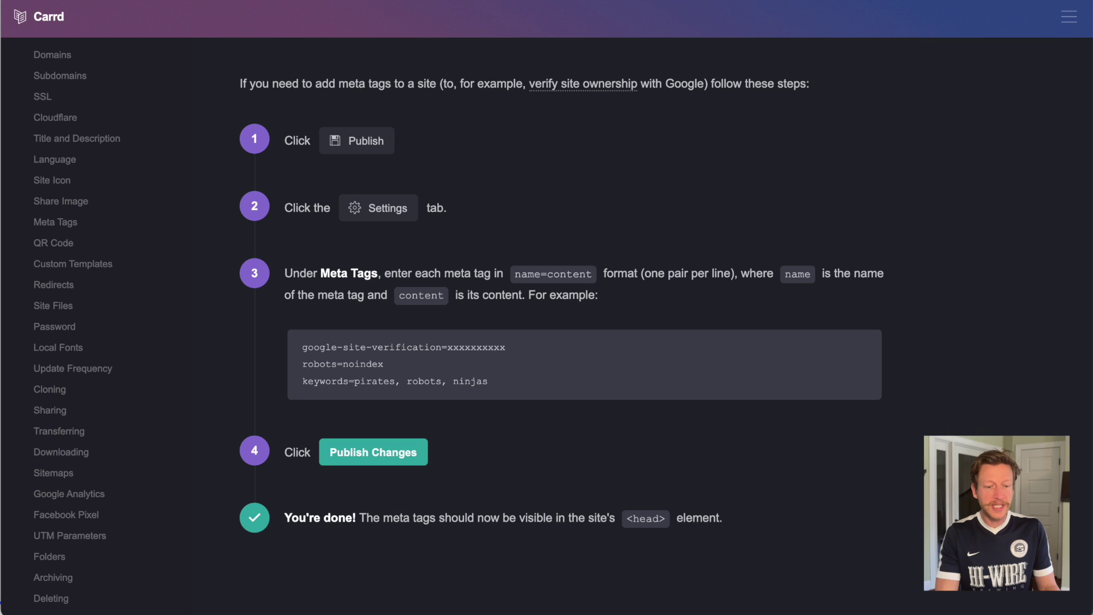
- Read through the Adding Meta Tags doc and go to the SSL page in the docs sidebar
left_click(933, 128)
scroll(933, 127, "down", 1)
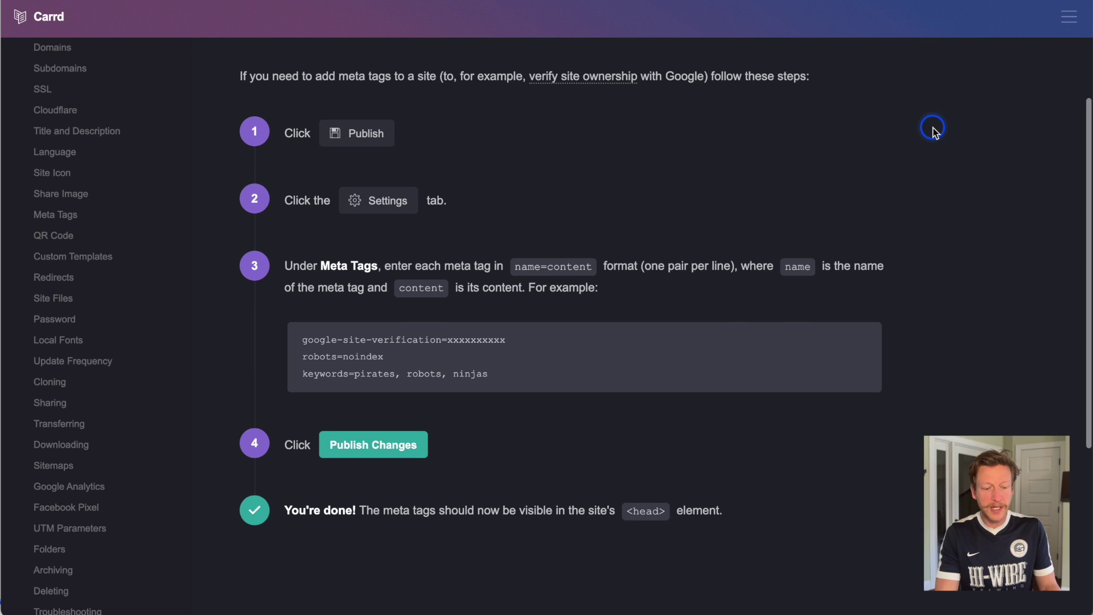
scroll(933, 128, "up", 3)
scroll(933, 128, "up", 3)
scroll(933, 127, "down", 2)
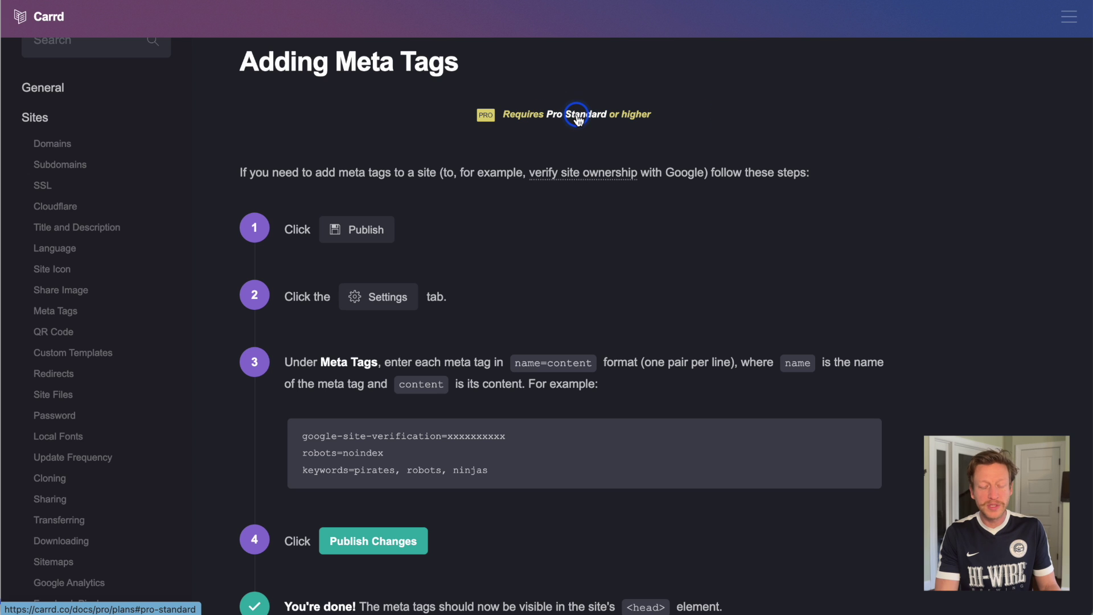
scroll(978, 250, "down", 1)
scroll(978, 250, "down", 3)
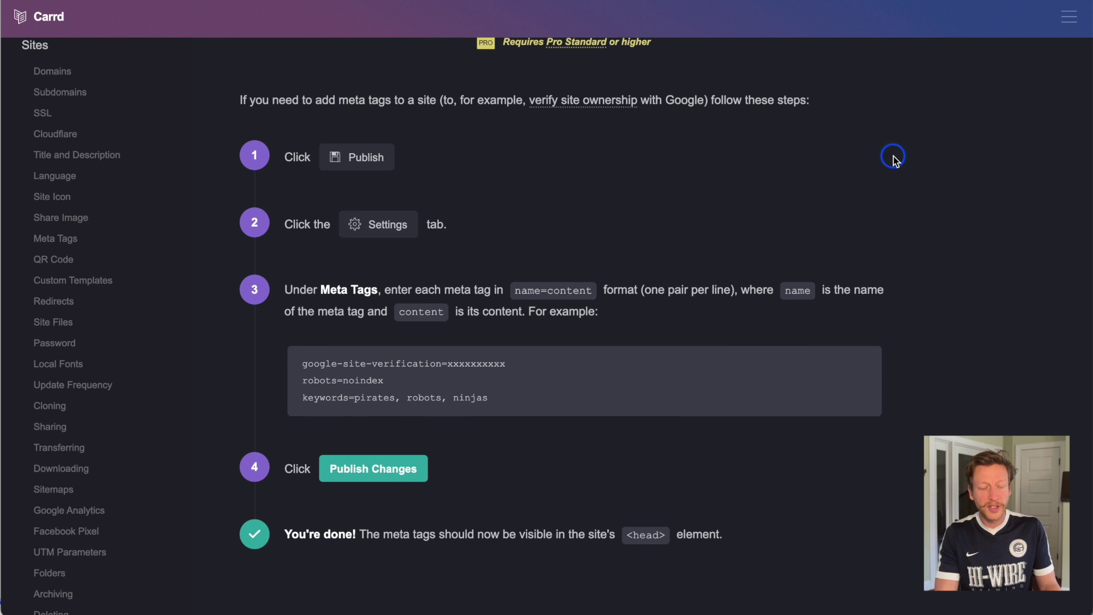
scroll(892, 158, "down", 2)
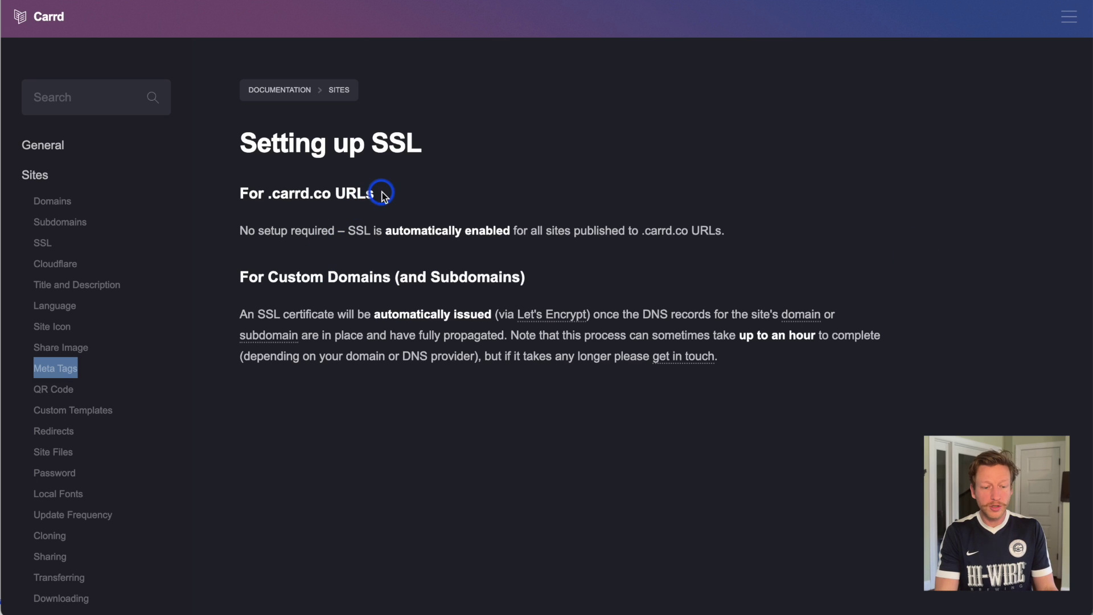
- Highlight the '.carrd.co URLs' and 'Custom Domains' SSL headings and the automatic-certificate sentence
left_click_drag(379, 193, 236, 195)
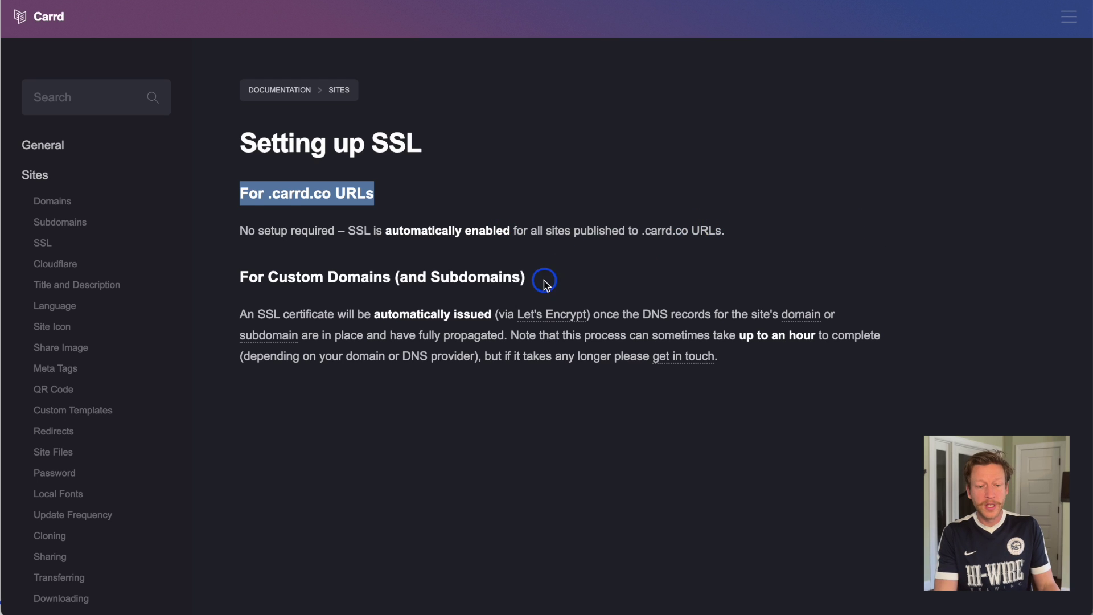
left_click_drag(546, 277, 229, 282)
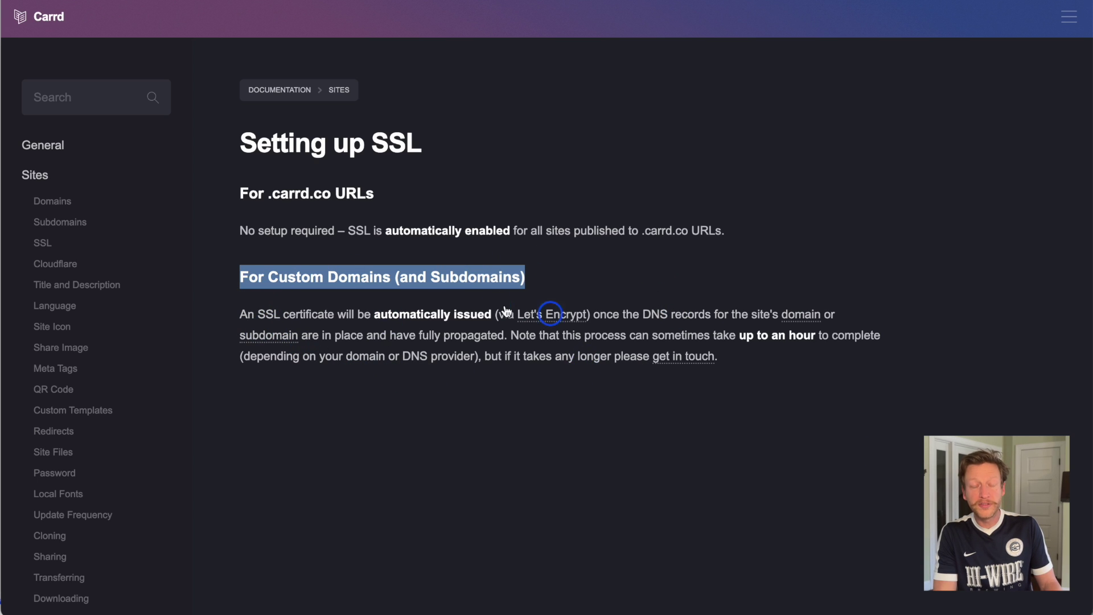
left_click_drag(240, 315, 491, 315)
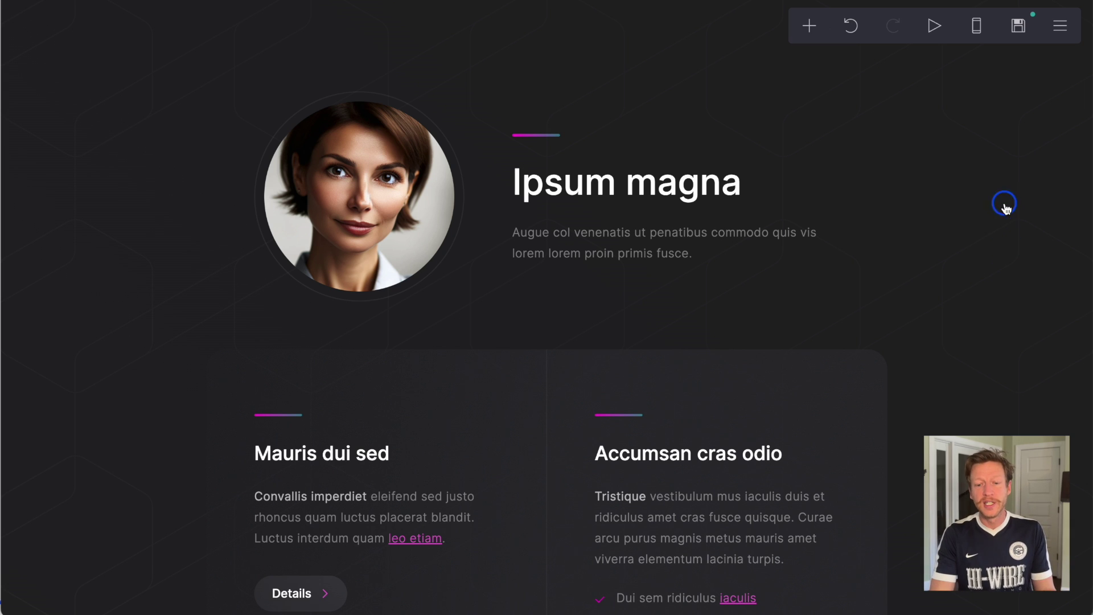
- Check the site at mobile size twice, scrolling the narrow layout, and finish in desktop view
left_click(977, 25)
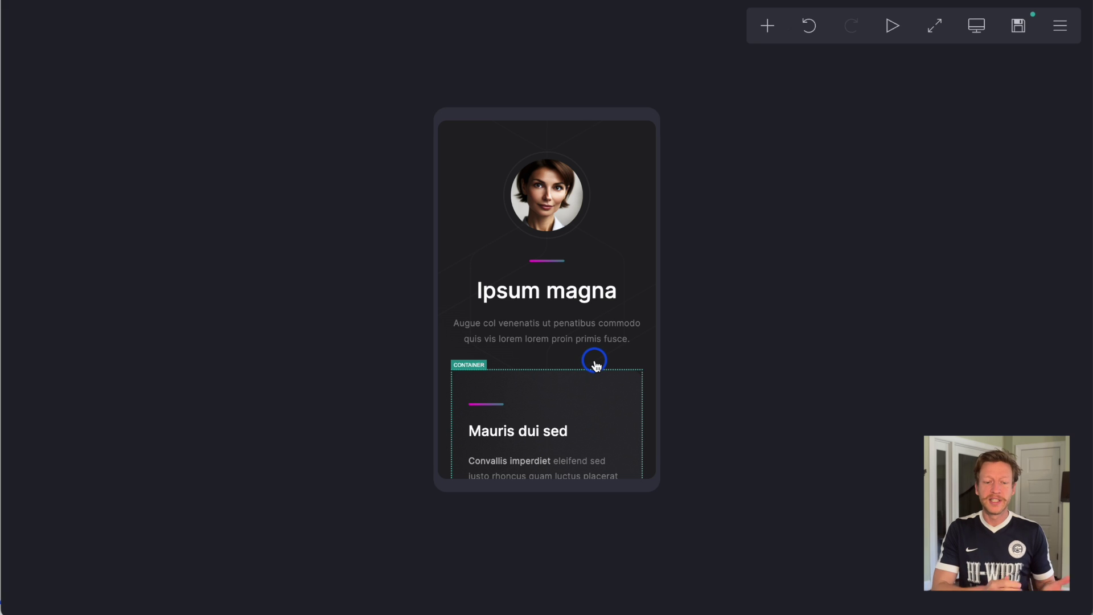
scroll(595, 364, "down", 8)
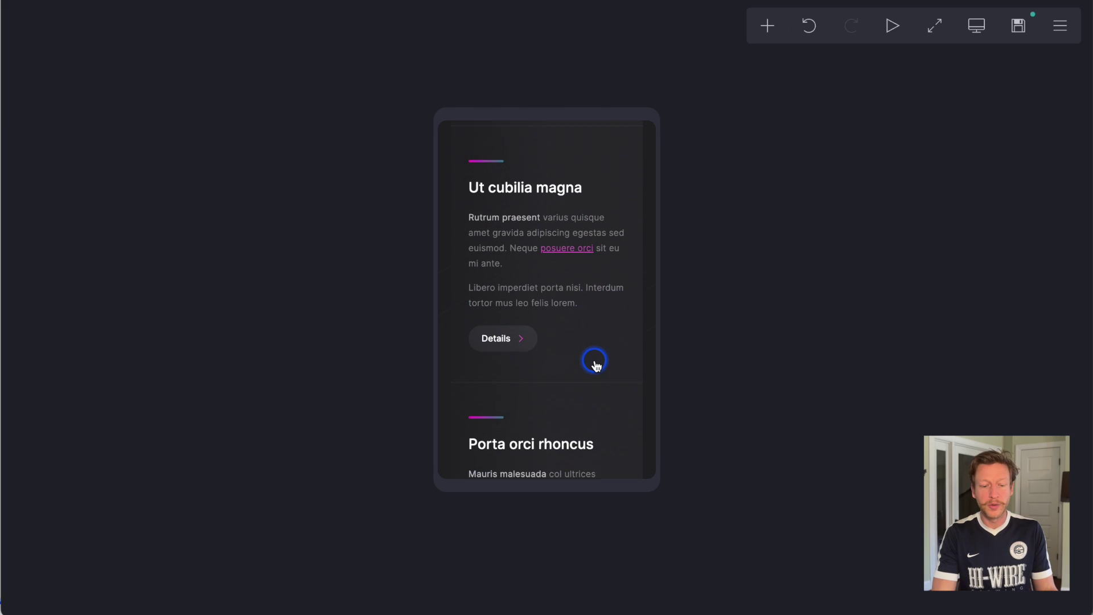
left_click(977, 25)
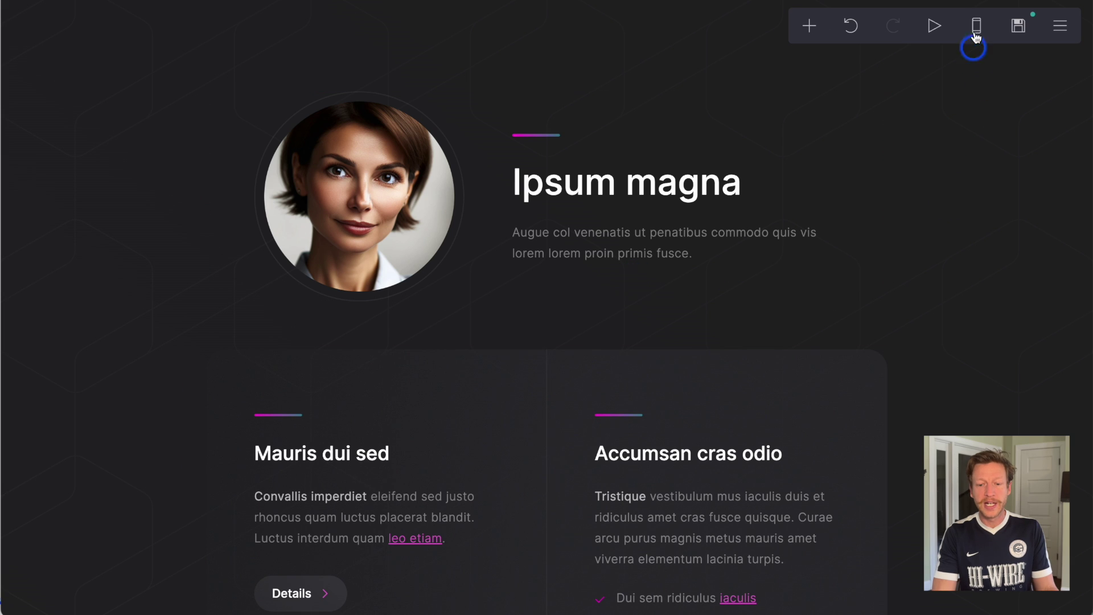
left_click(975, 34)
scroll(589, 373, "down", 3)
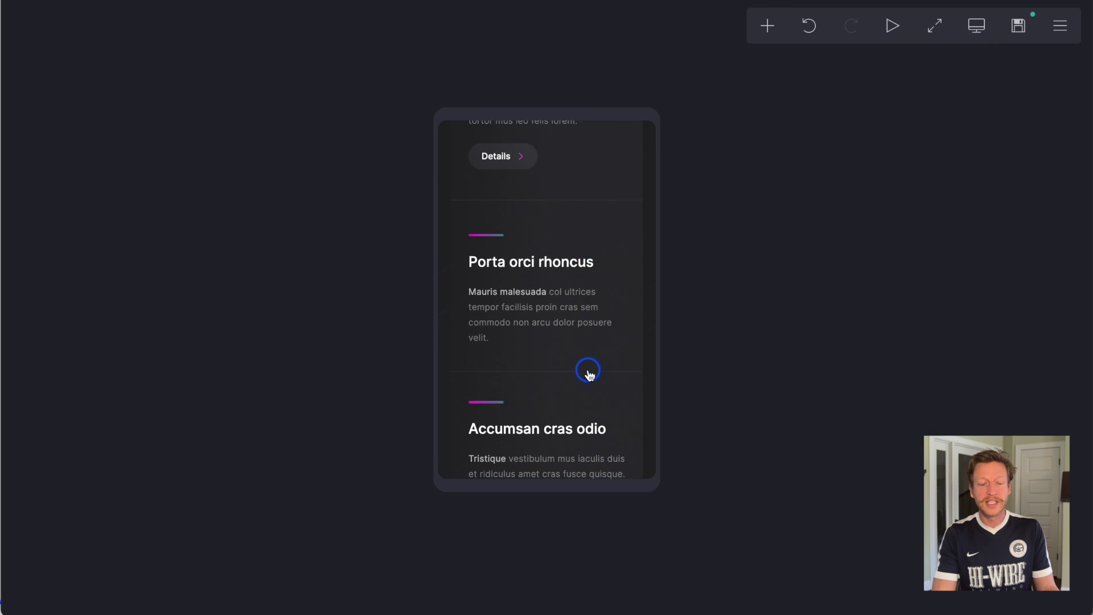
scroll(589, 373, "down", 8)
scroll(588, 373, "up", 10)
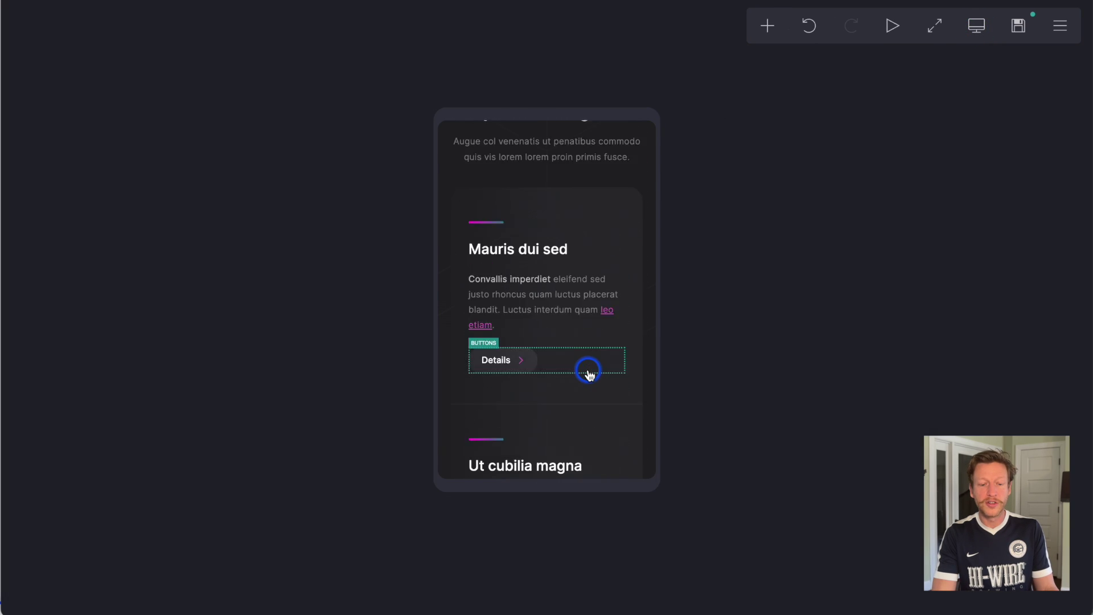
scroll(589, 373, "up", 3)
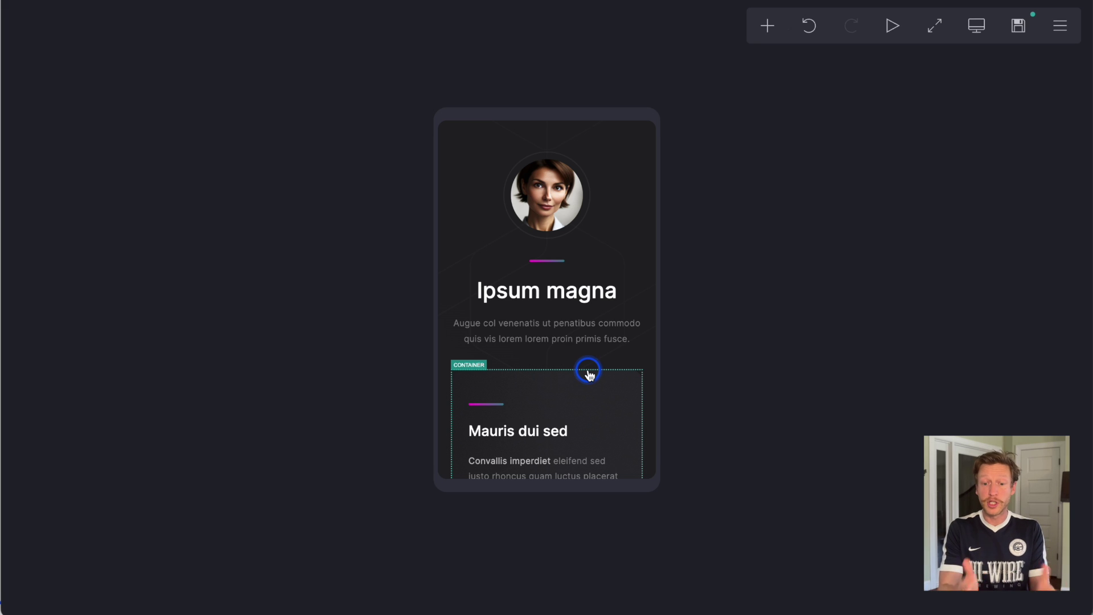
left_click(976, 26)
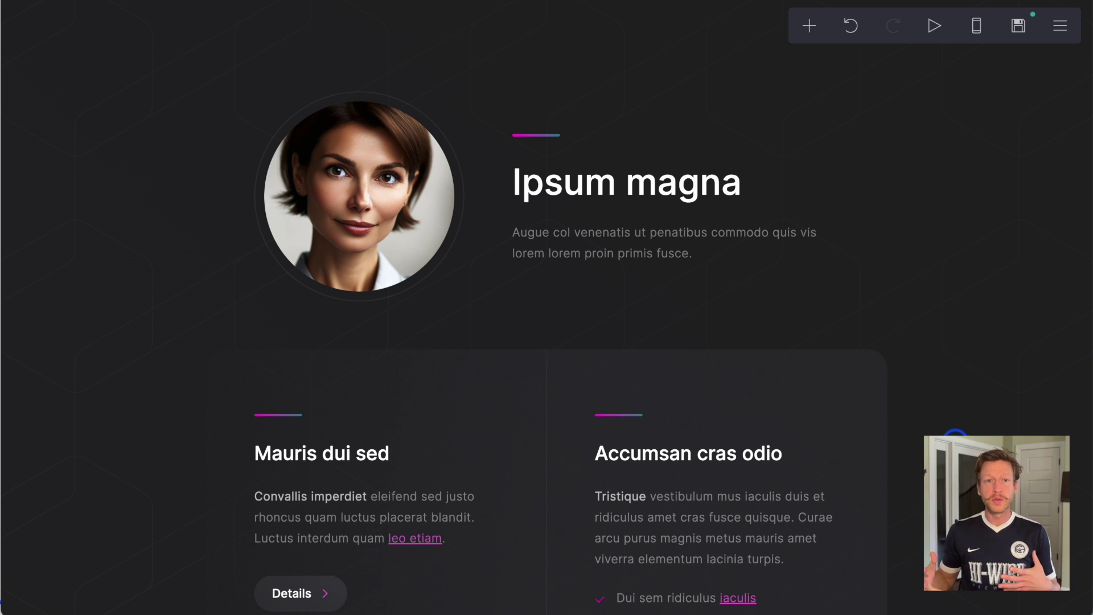
scroll(546, 308, "down", 15)
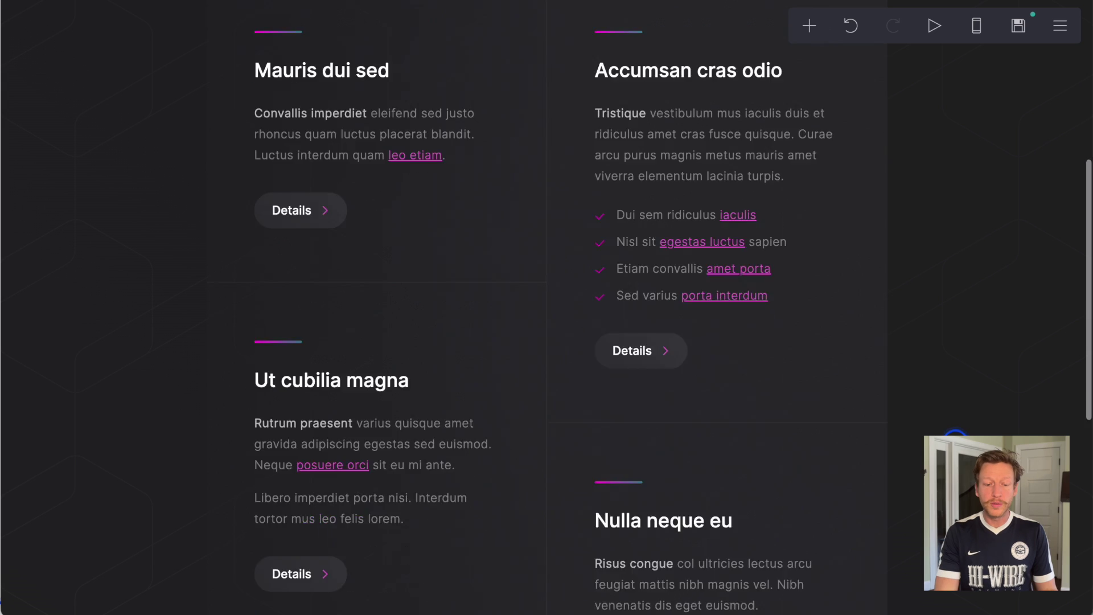
scroll(547, 307, "up", 14)
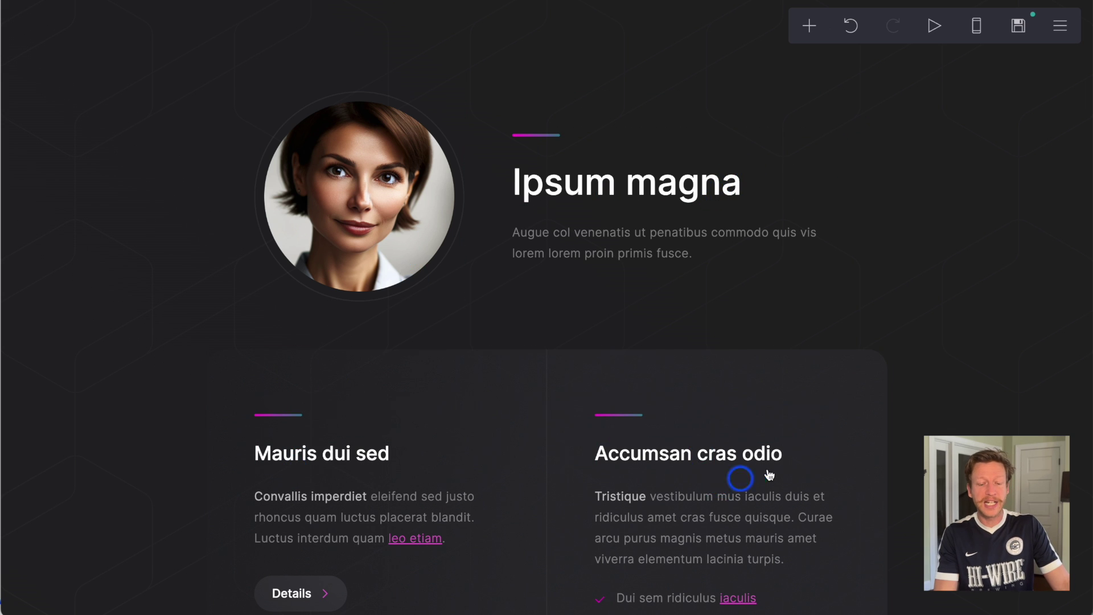
- Scroll through the desktop preview, select the portrait image, and review the rest of the page
scroll(763, 472, "down", 9)
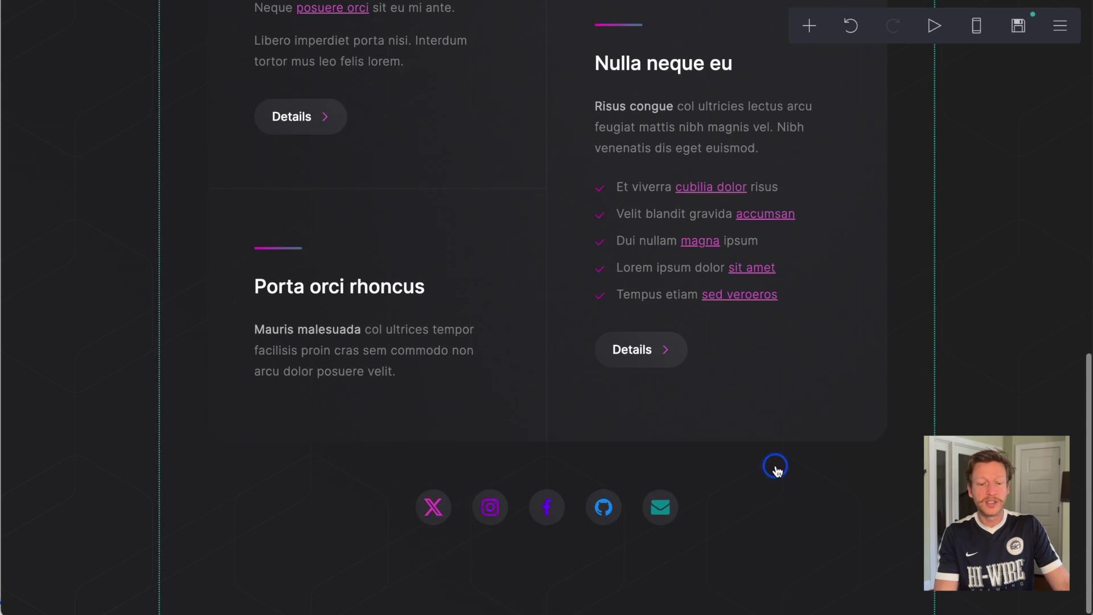
scroll(777, 469, "up", 12)
scroll(775, 467, "up", 3)
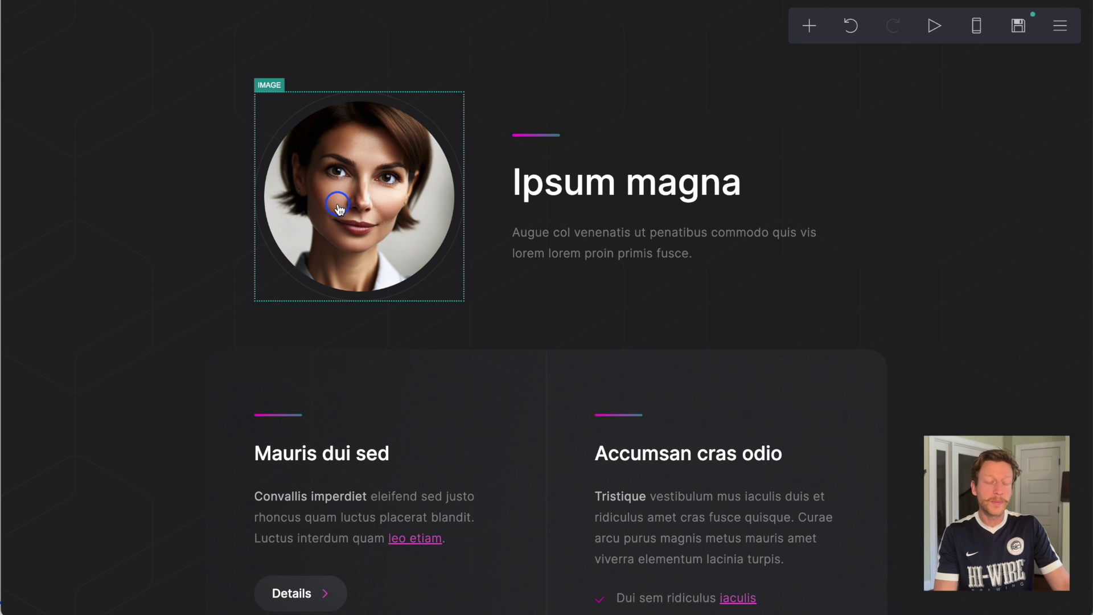
left_click(383, 215)
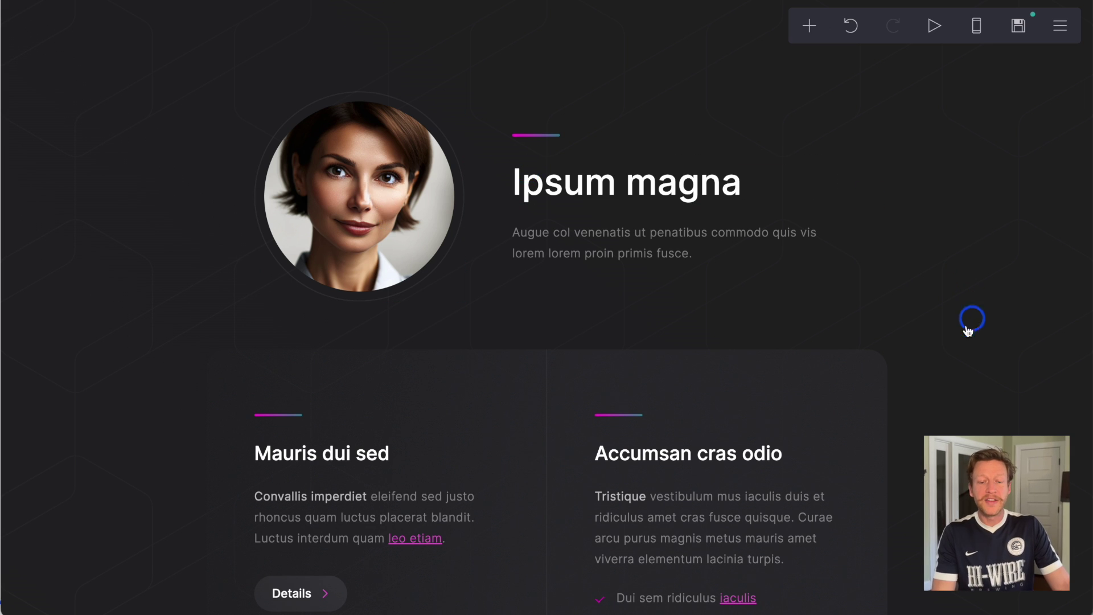
scroll(967, 329, "down", 1)
scroll(967, 329, "down", 10)
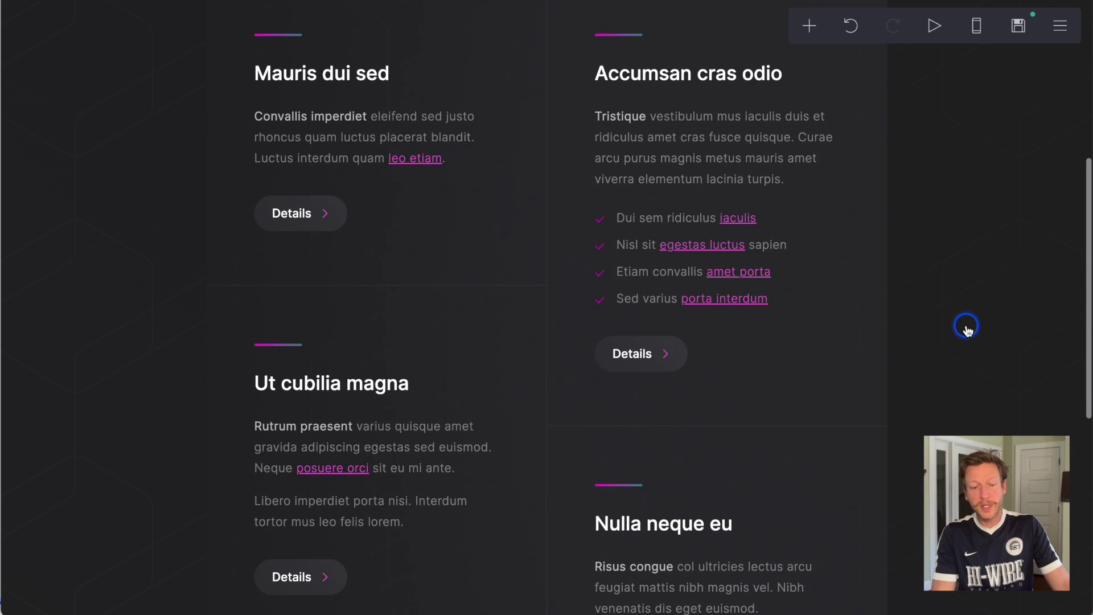
scroll(966, 329, "down", 5)
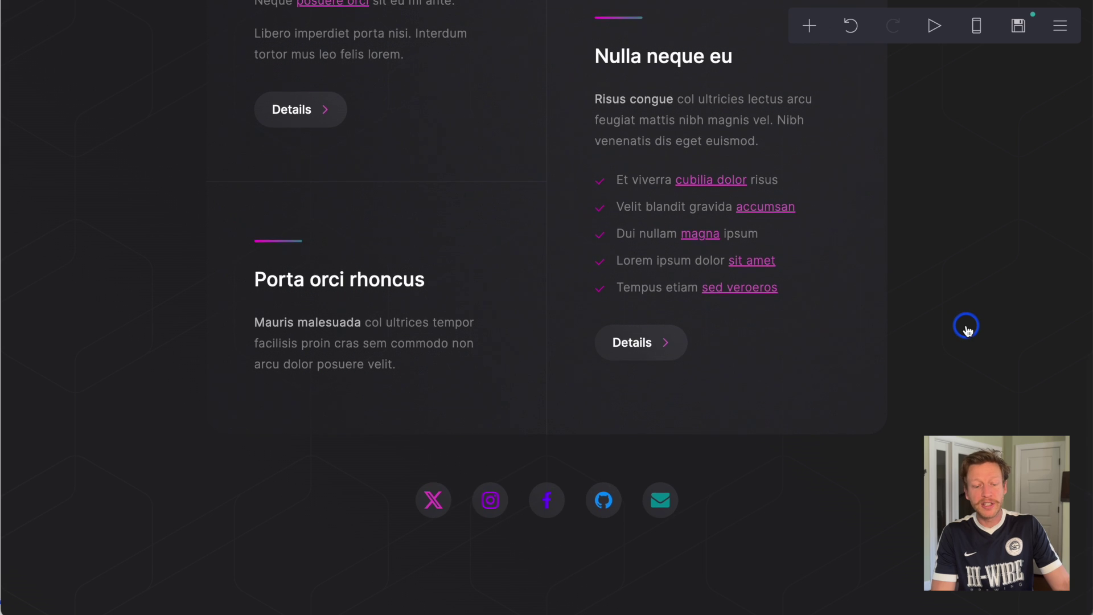
scroll(967, 329, "up", 15)
scroll(967, 329, "down", 1)
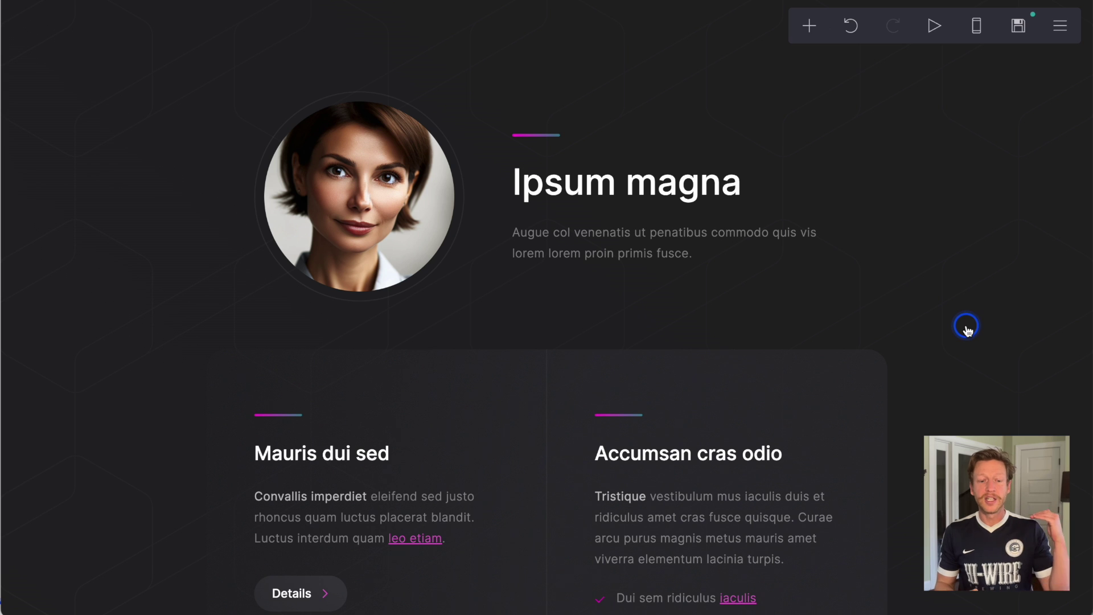
scroll(966, 328, "down", 3)
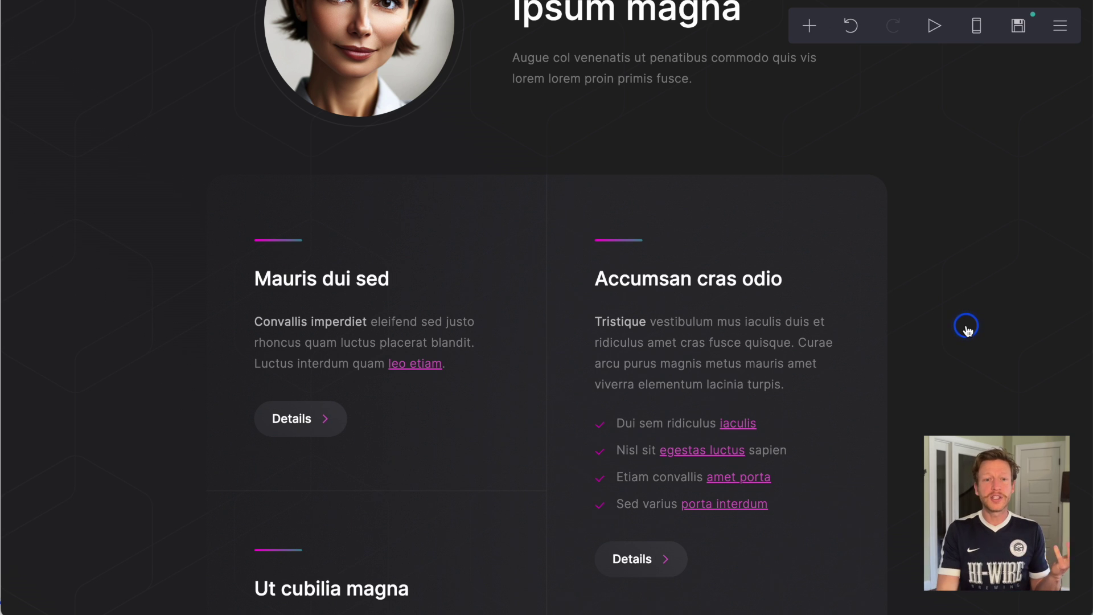
scroll(966, 329, "up", 3)
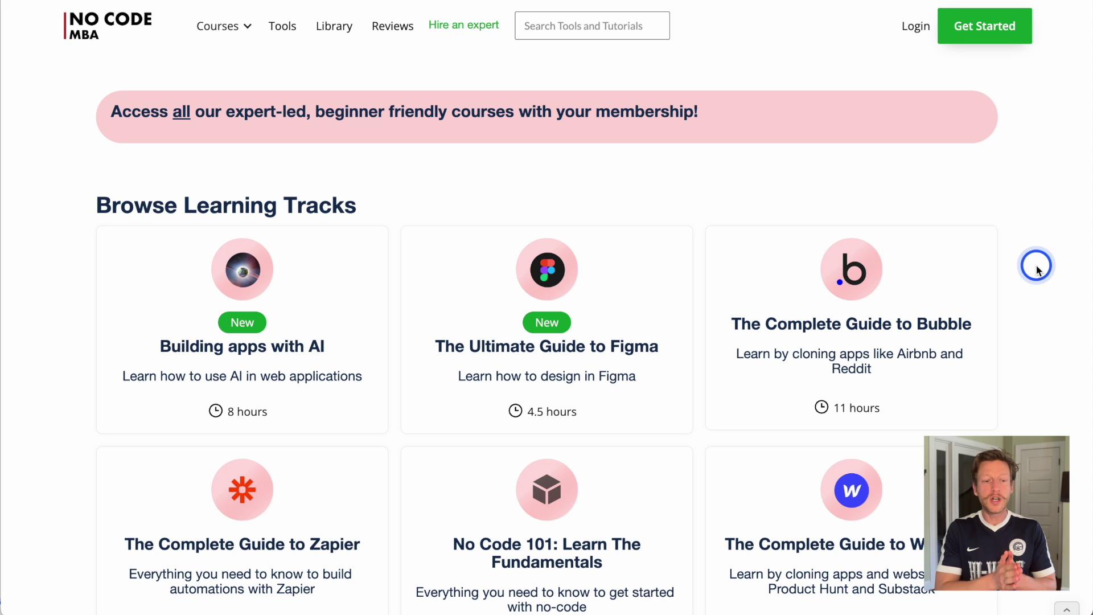
left_click(219, 27)
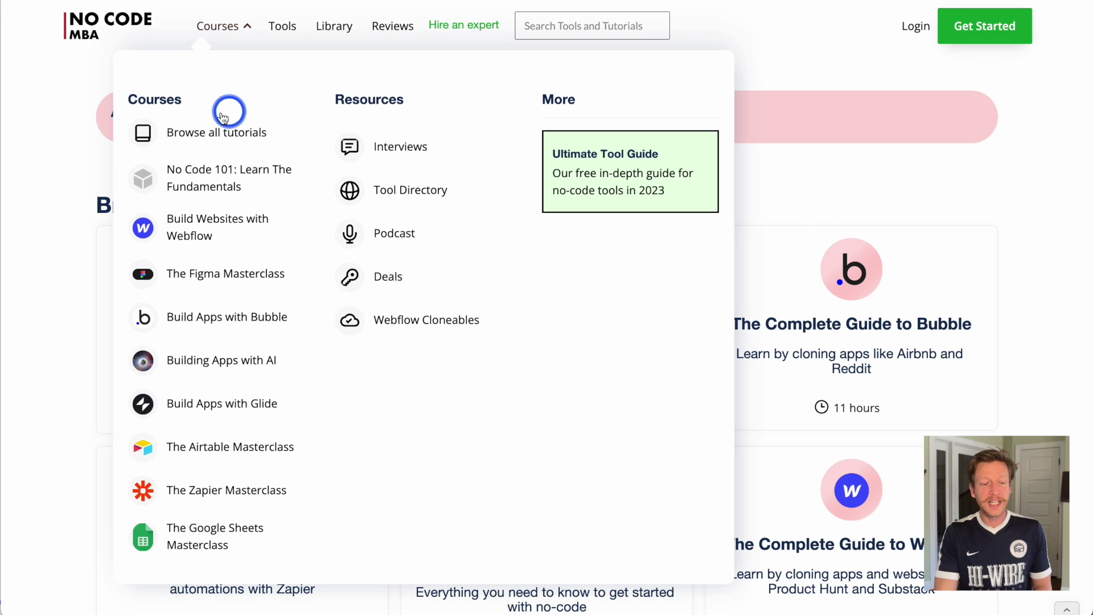
scroll(955, 288, "down", 1)
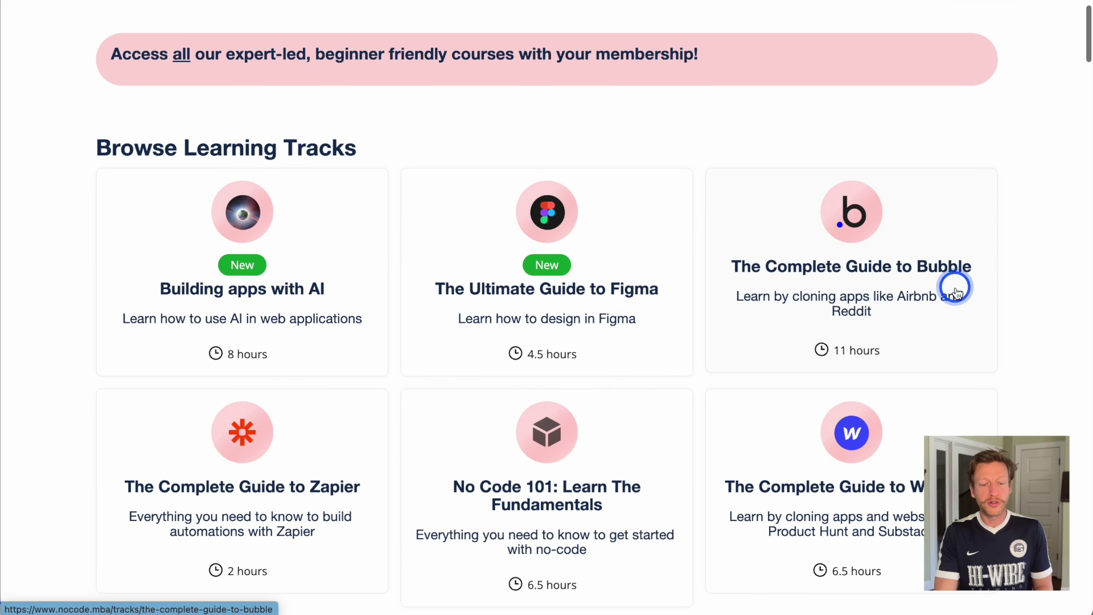
scroll(1000, 364, "down", 1)
scroll(1005, 380, "down", 1)
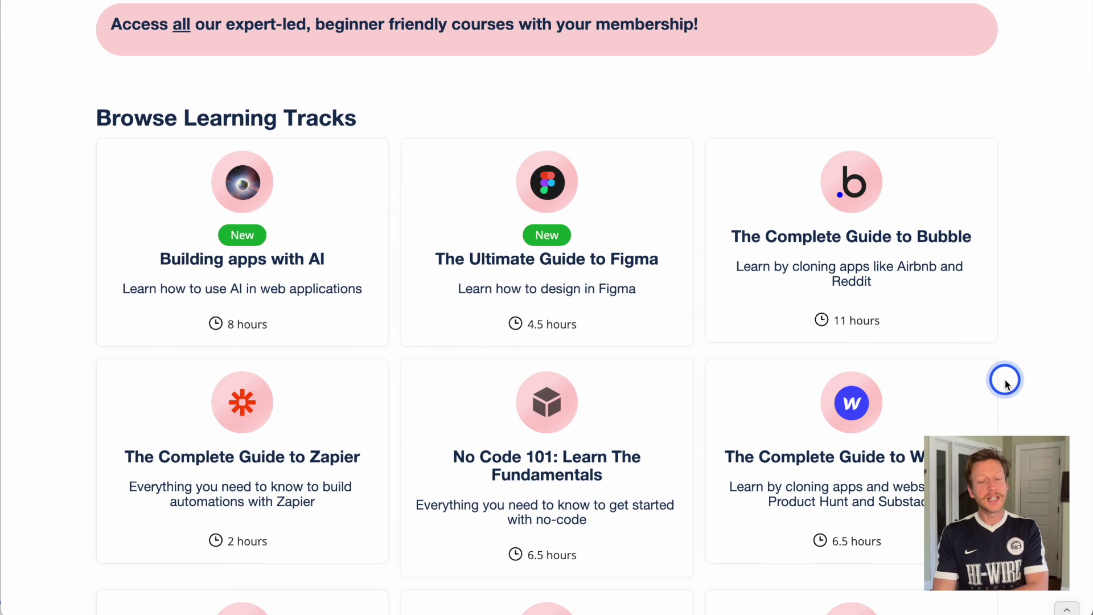
scroll(1005, 384, "down", 1)
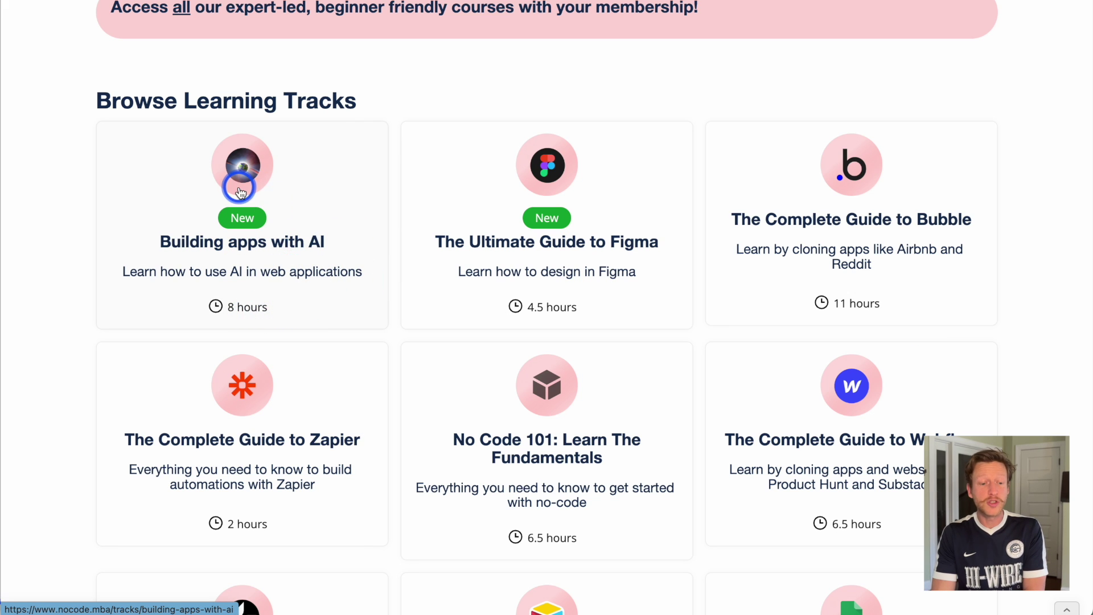
scroll(690, 336, "down", 3)
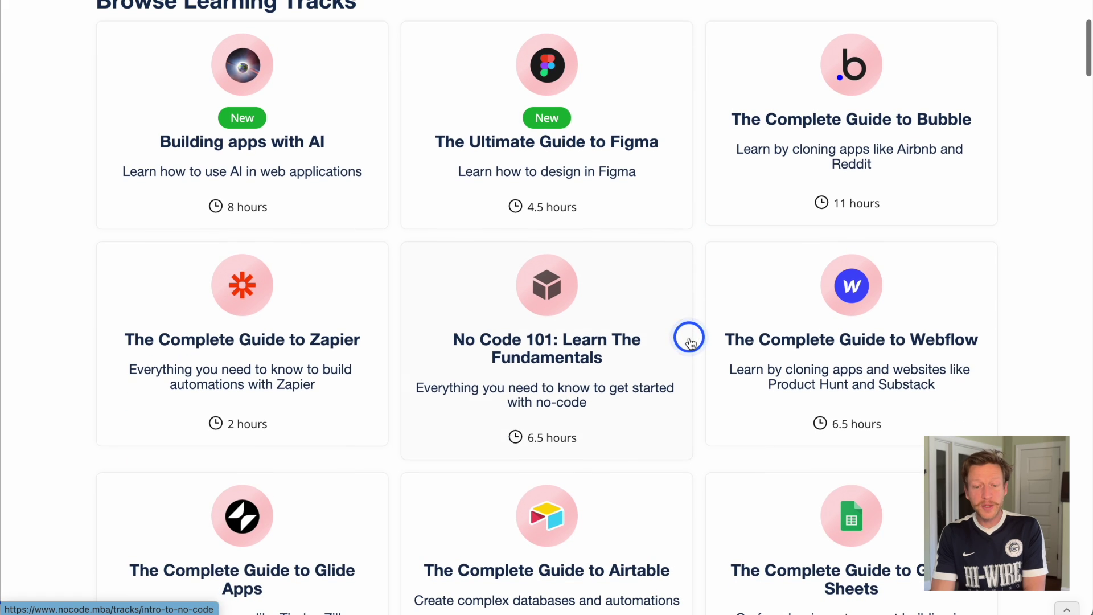
scroll(780, 398, "down", 3)
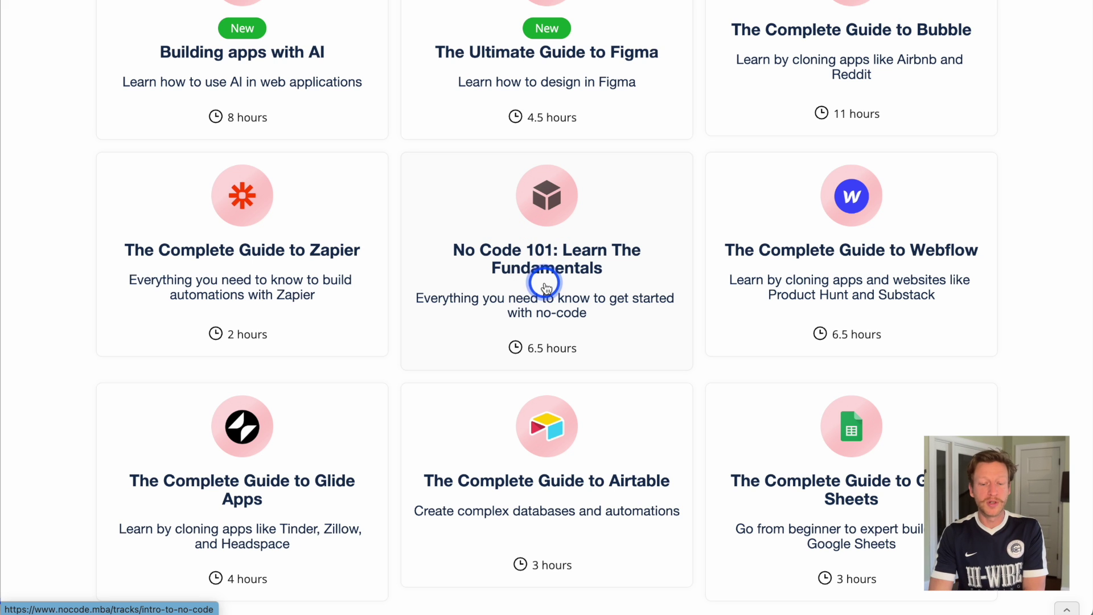
scroll(545, 287, "down", 10)
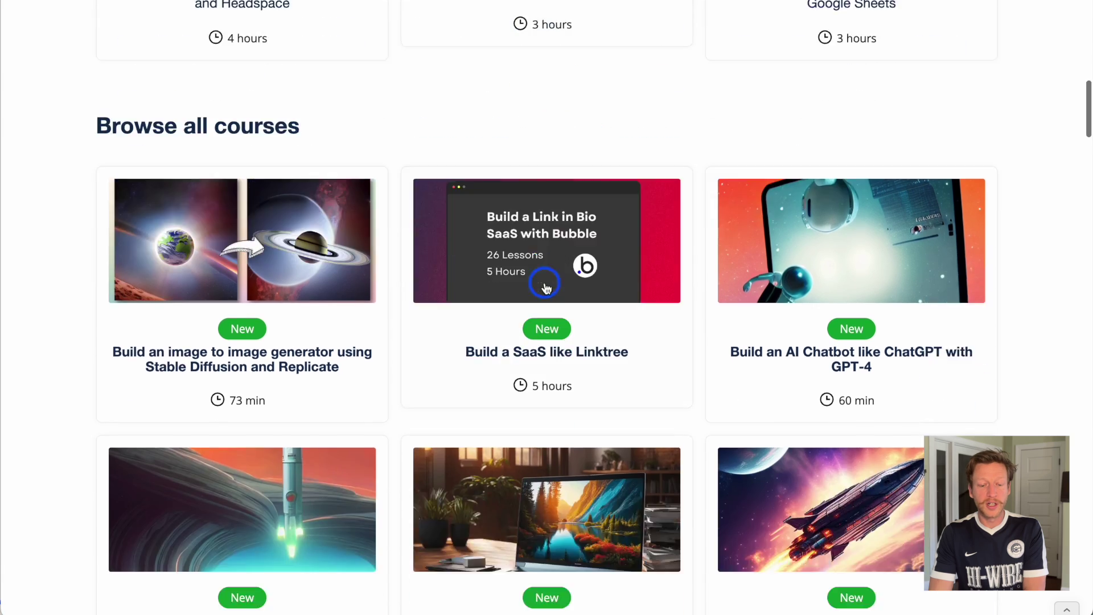
scroll(545, 286, "down", 20)
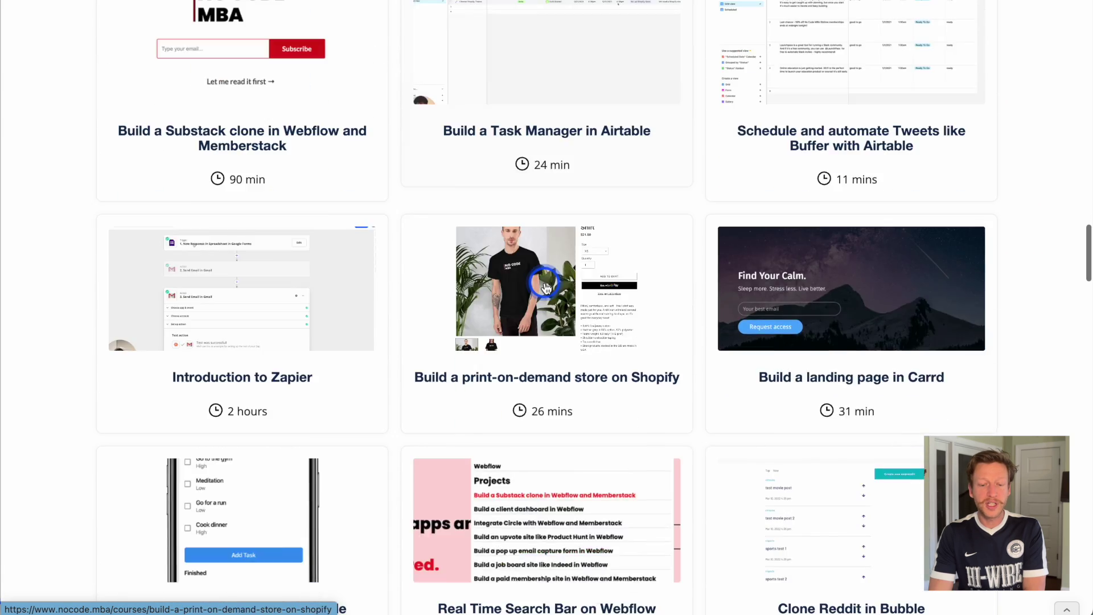
scroll(545, 286, "down", 11)
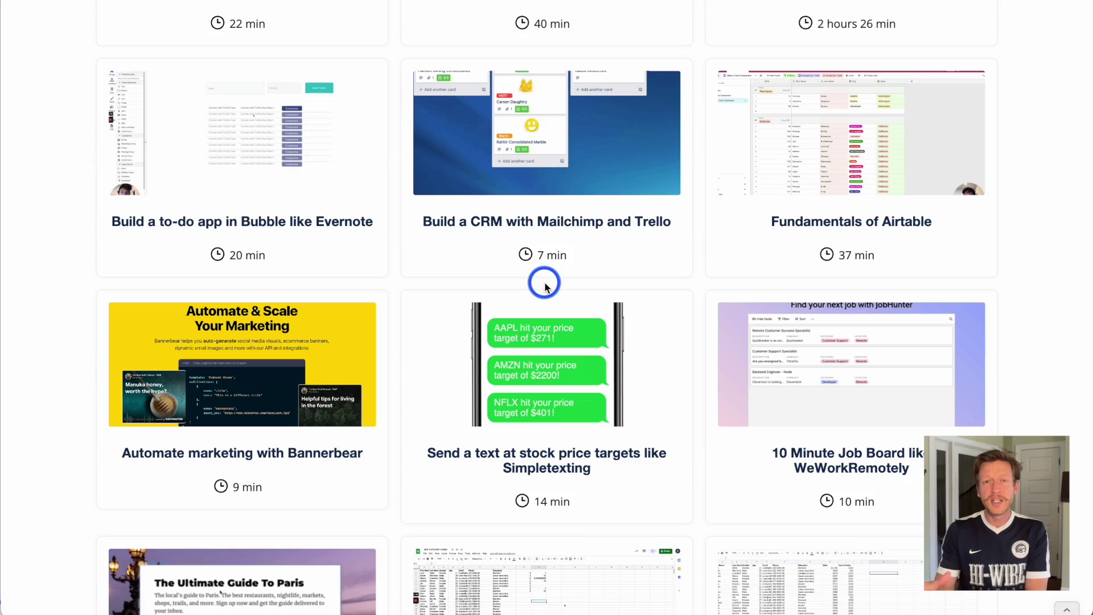